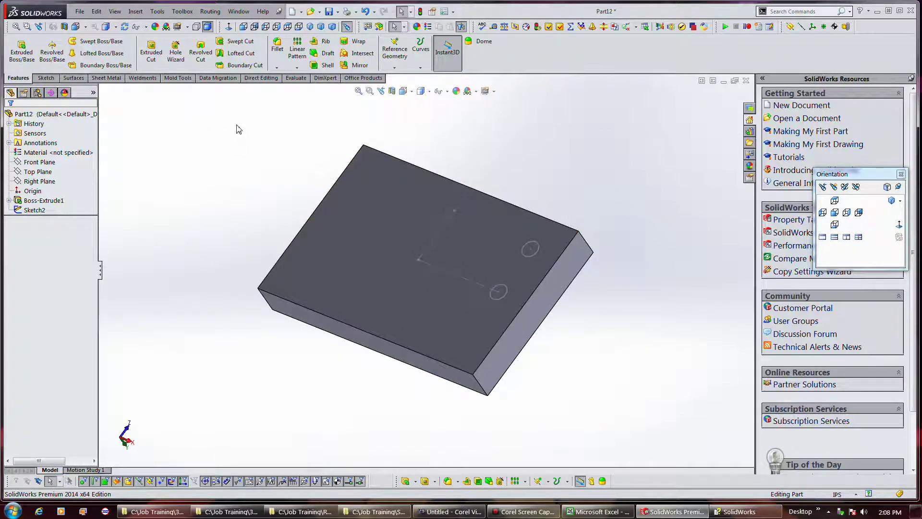
Revolve-cut 360° around the sketch line, using only Sketch2's end-circle region as the contour
left_click(201, 52)
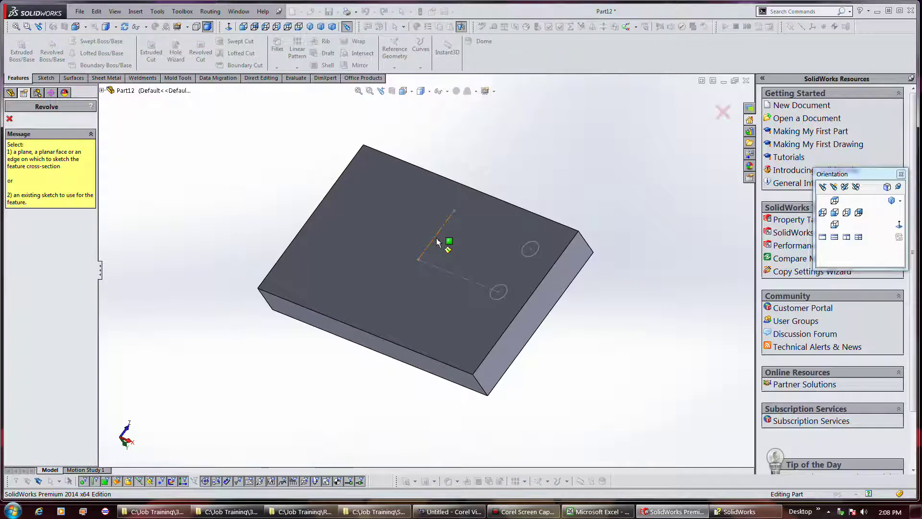
left_click(437, 242)
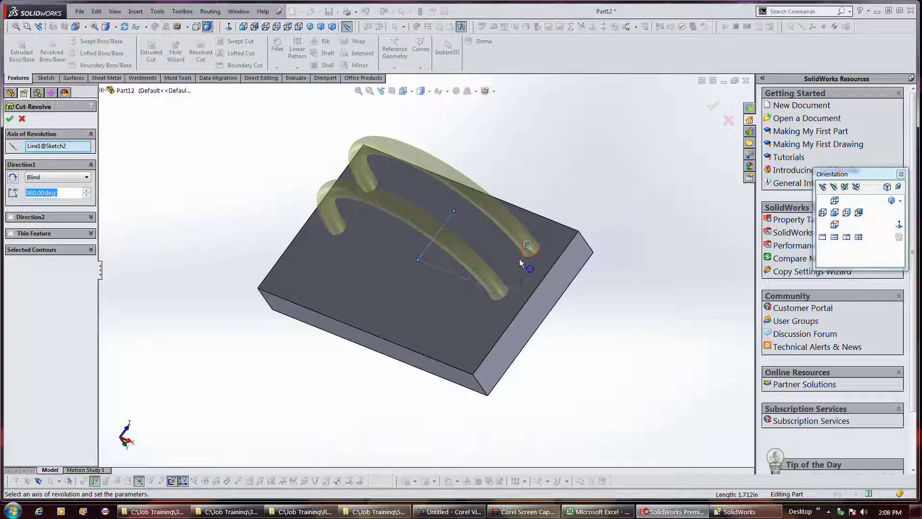
left_click(46, 252)
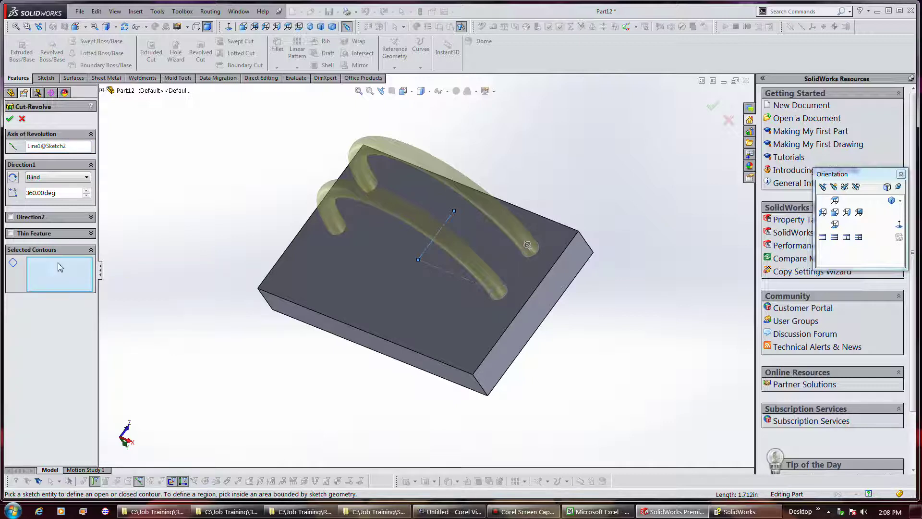
left_click(499, 293)
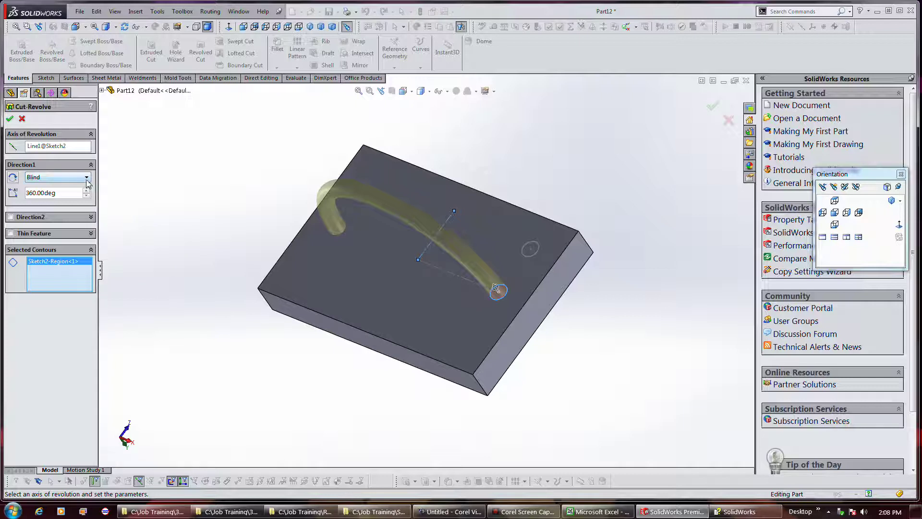
middle_click_drag(371, 354, 427, 270)
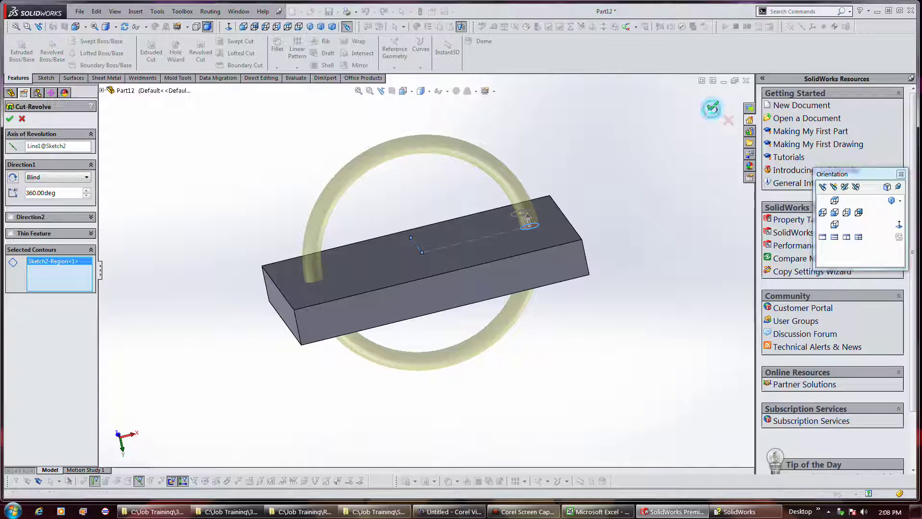
left_click(713, 106)
middle_click_drag(579, 289, 523, 214)
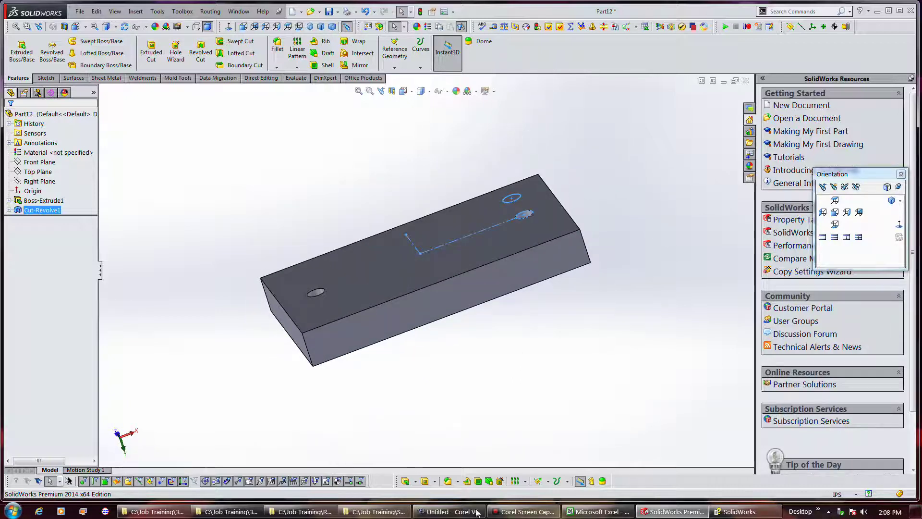
left_click(517, 350)
middle_click_drag(517, 350, 352, 230)
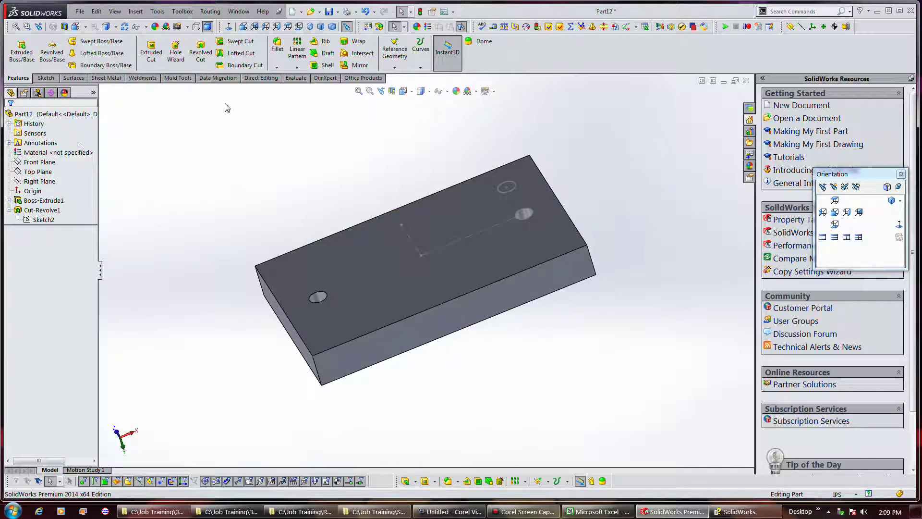
left_click(152, 51)
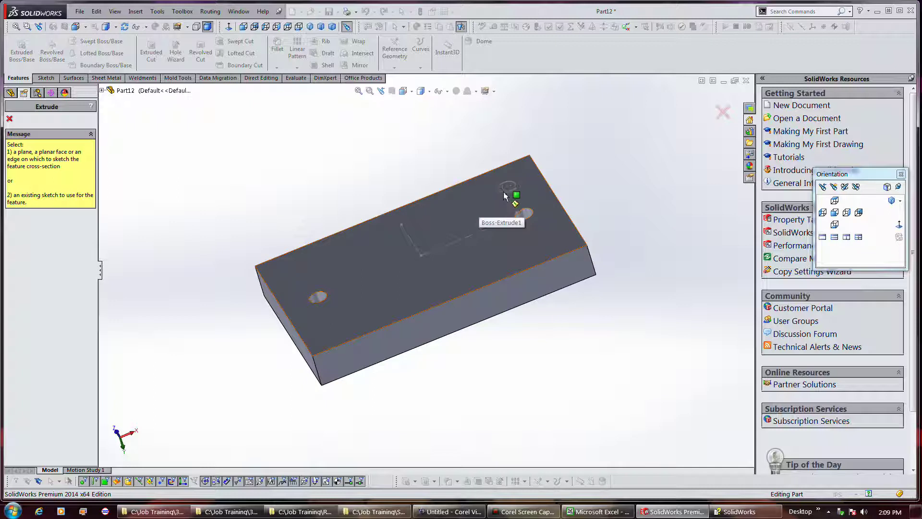
left_click(505, 191)
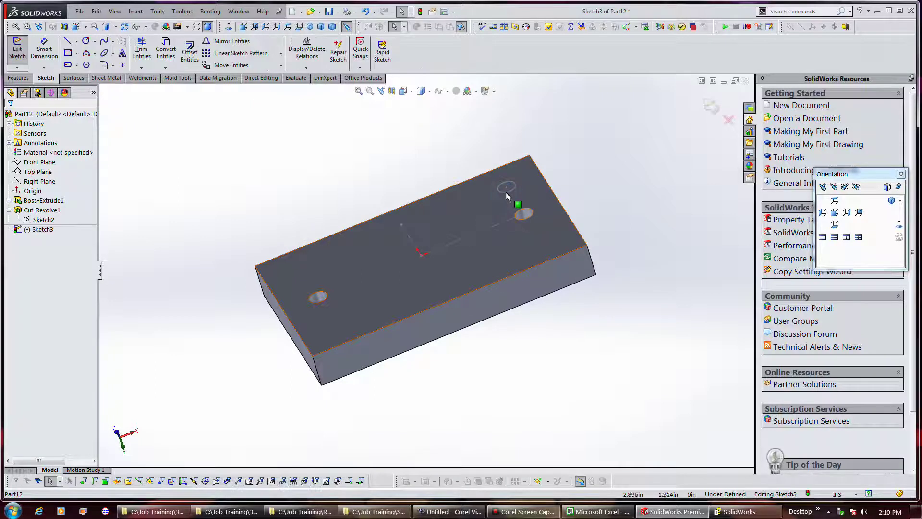
left_click(506, 192)
left_click(386, 193)
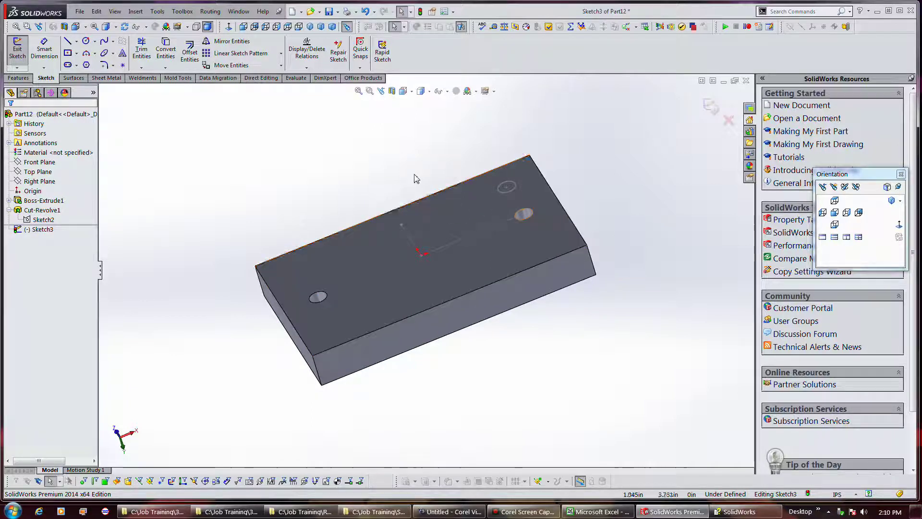
left_click(46, 230)
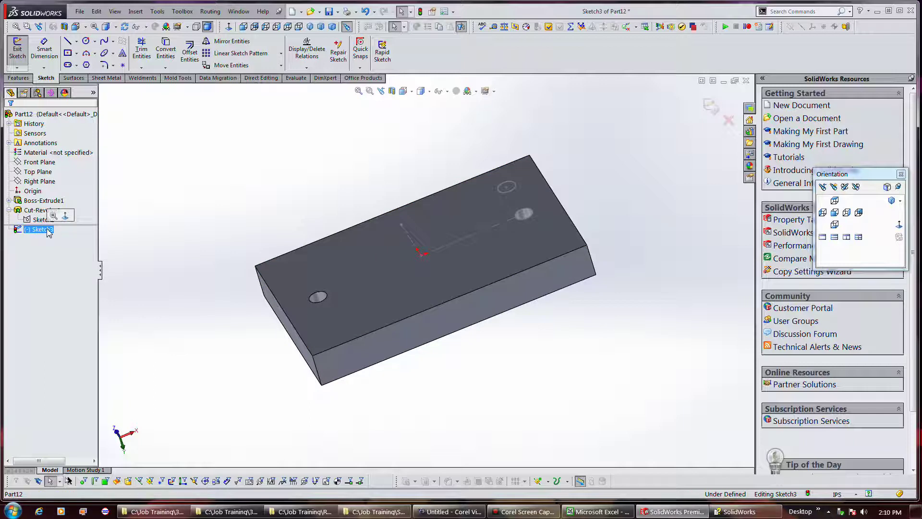
left_click(17, 54)
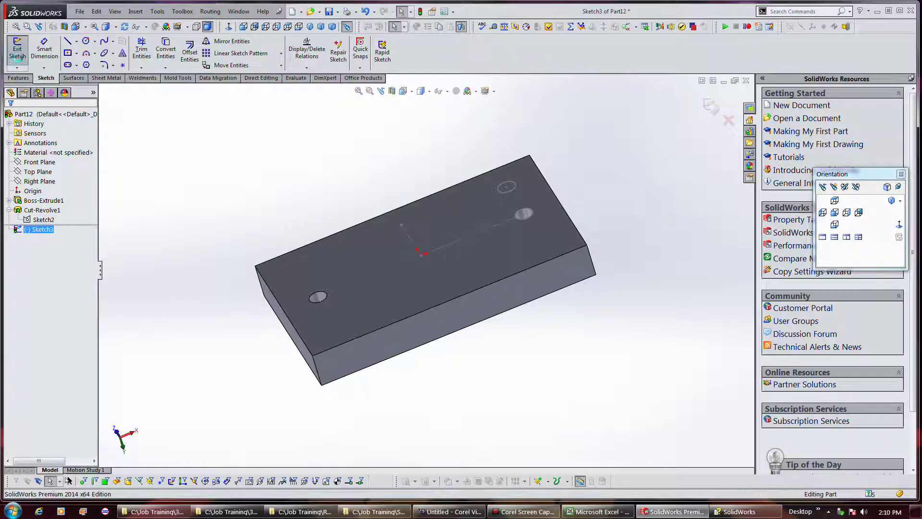
left_click(43, 220)
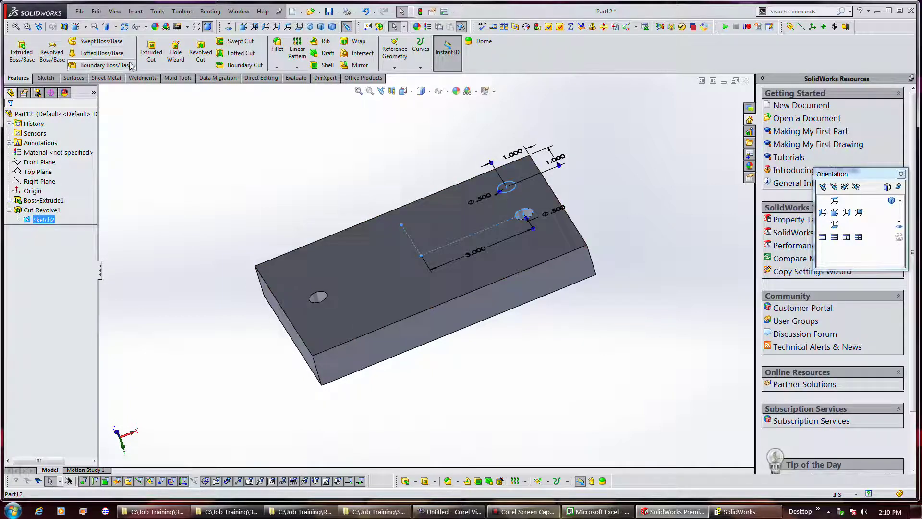
Extrude-cut a hole through the block using only Sketch2's top circle as the contour
left_click(151, 52)
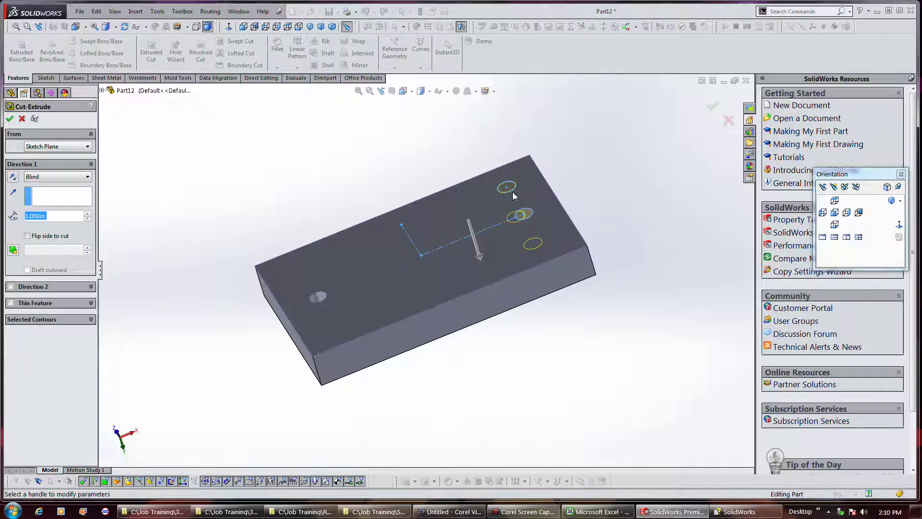
mouse_move(572, 206)
middle_mouse_down()
mouse_move(582, 202)
mouse_move(585, 224)
middle_mouse_up()
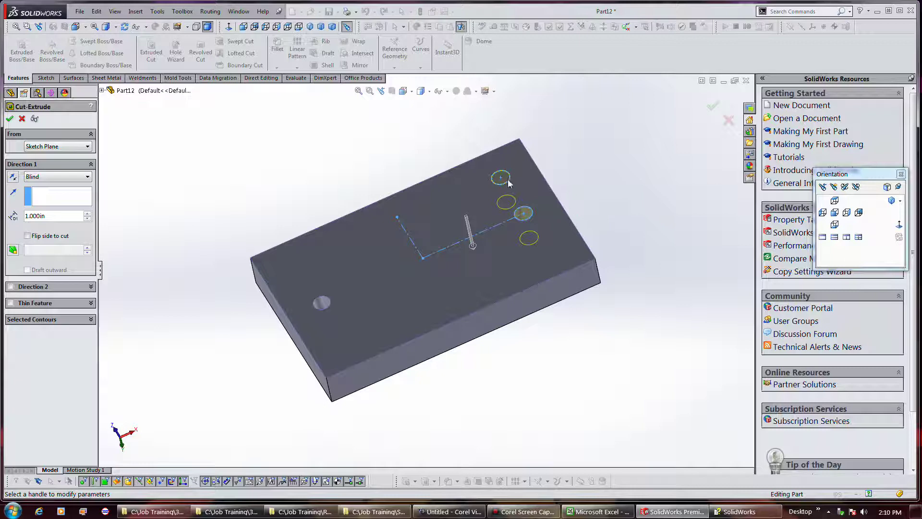
left_click(65, 320)
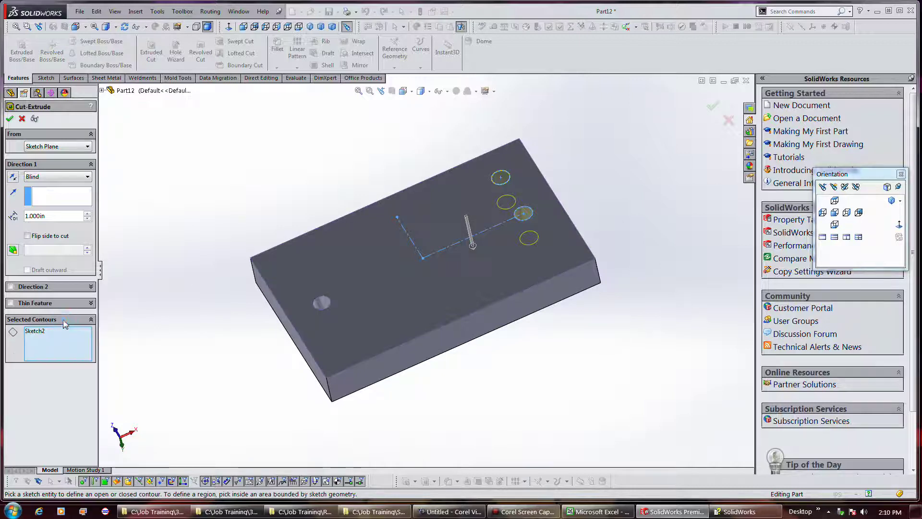
left_click(508, 181)
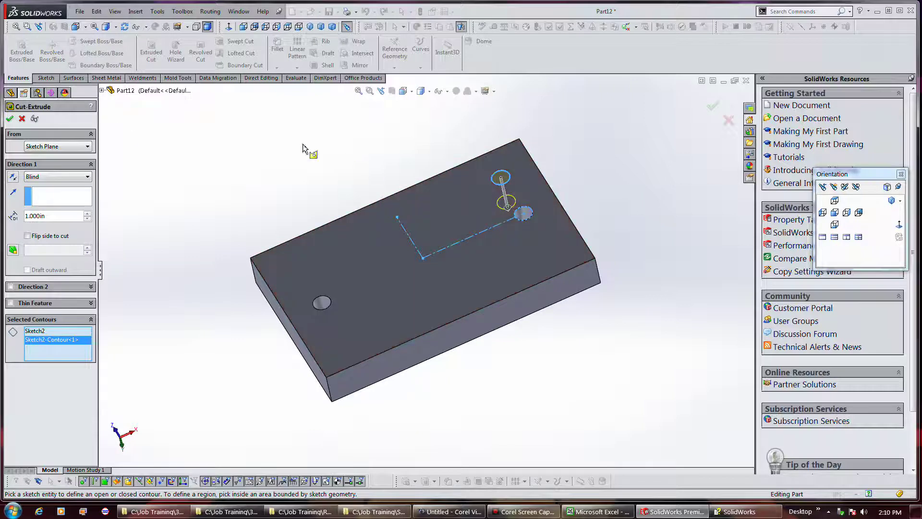
left_click(11, 118)
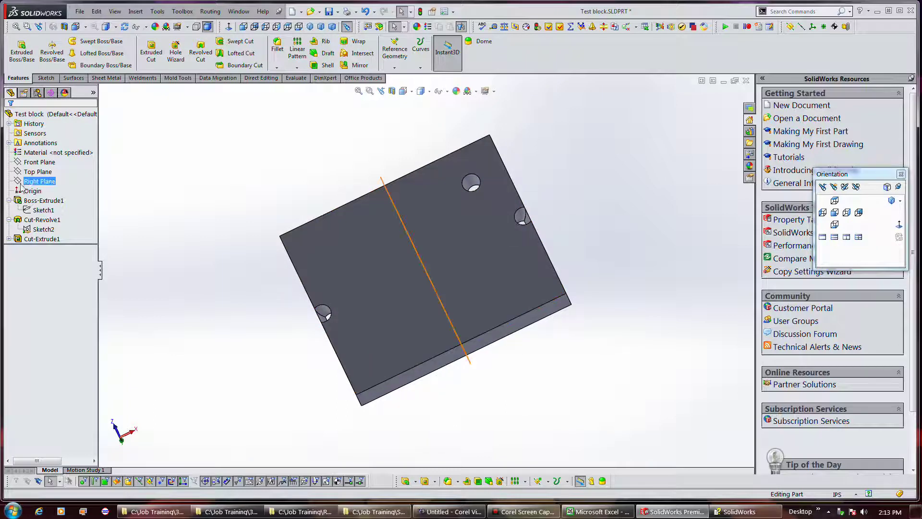
Change Sketch1's 6.250 length dimension to 6.000, rebuild the block, and open Sketch2 for editing
left_click(38, 201)
left_click(42, 210)
left_click(58, 194)
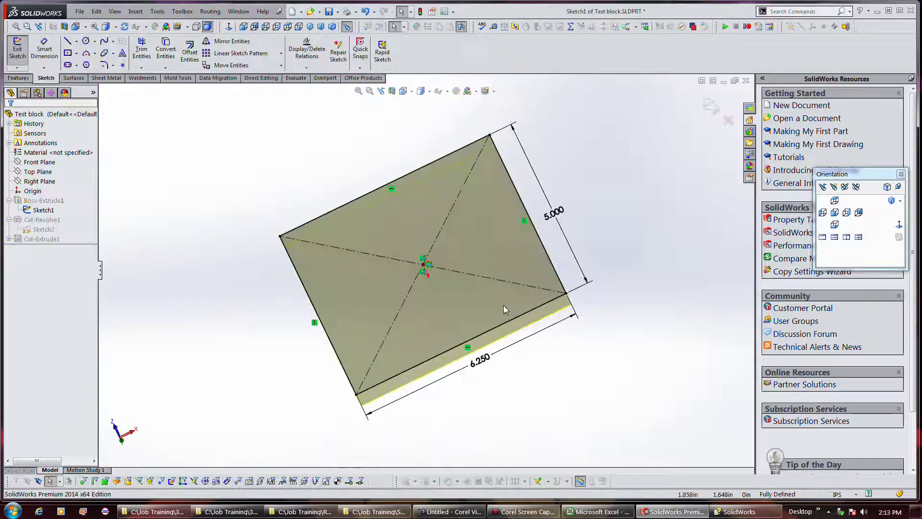
double_click(477, 361)
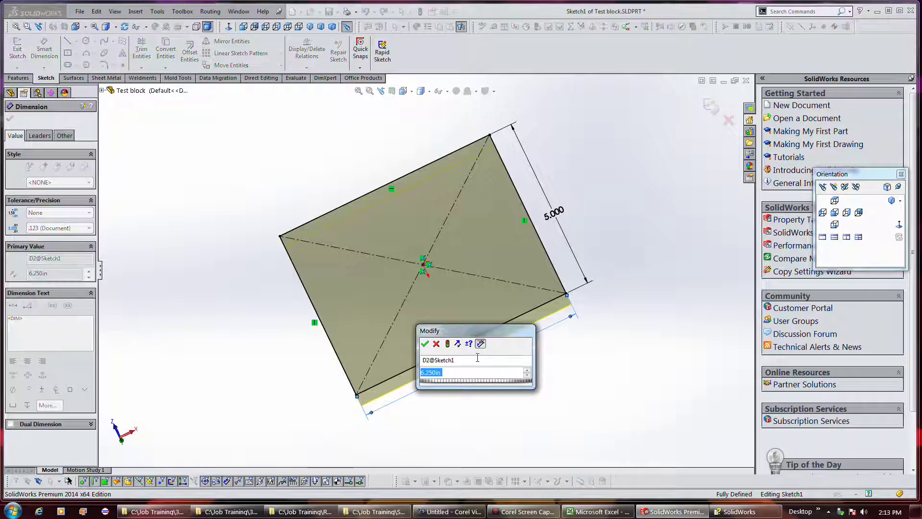
type("6")
key("Return")
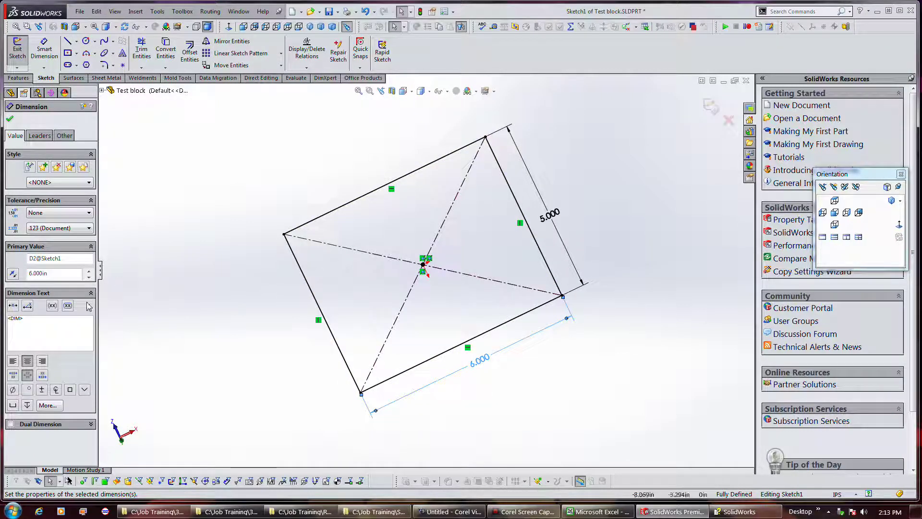
left_click(17, 50)
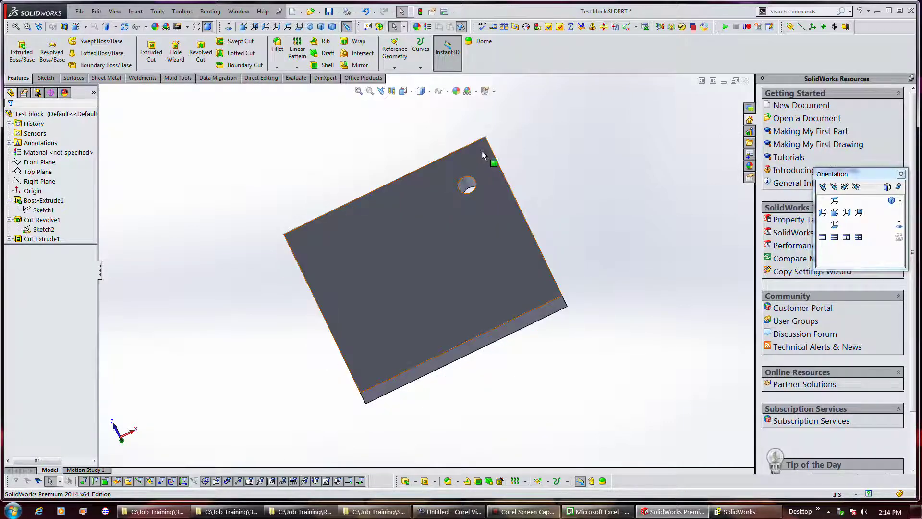
double_click(43, 229)
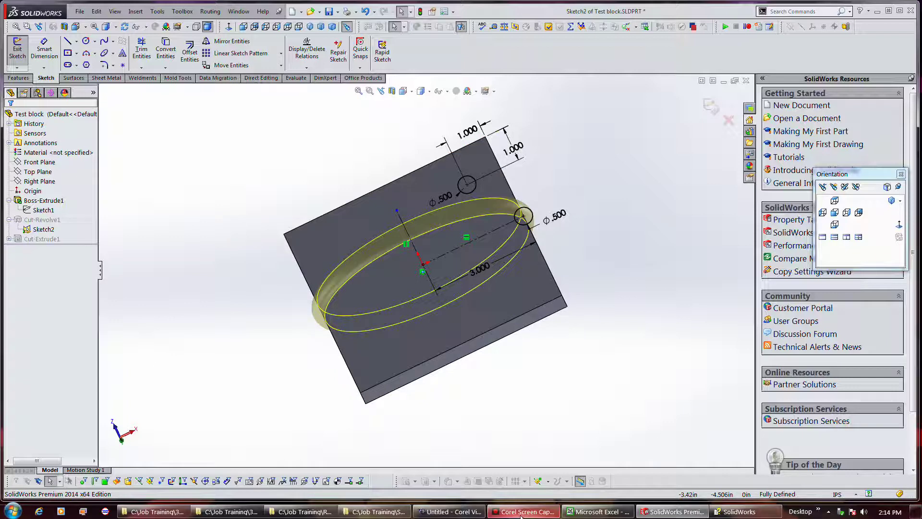
mouse_move(521, 514)
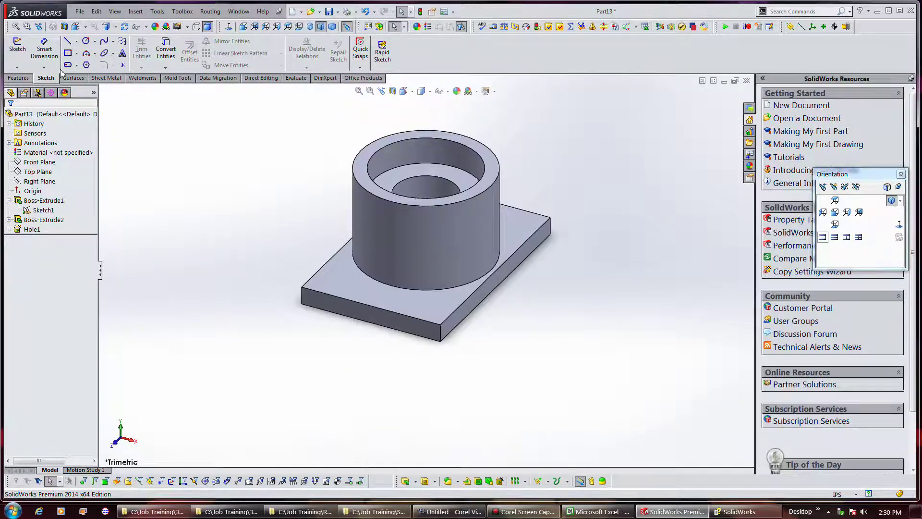
Sketch on the plate's top face and offset its edges 0.500in inward with Reverse checked
left_click(17, 53)
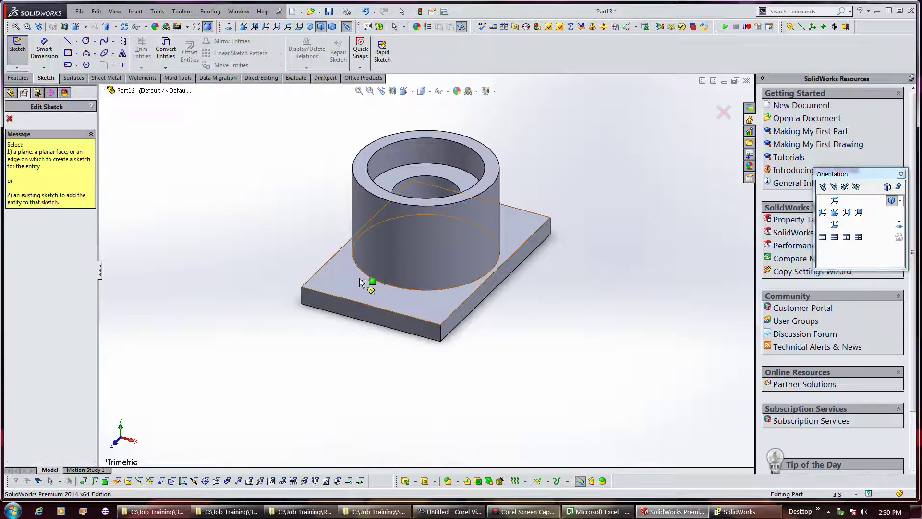
left_click(336, 276)
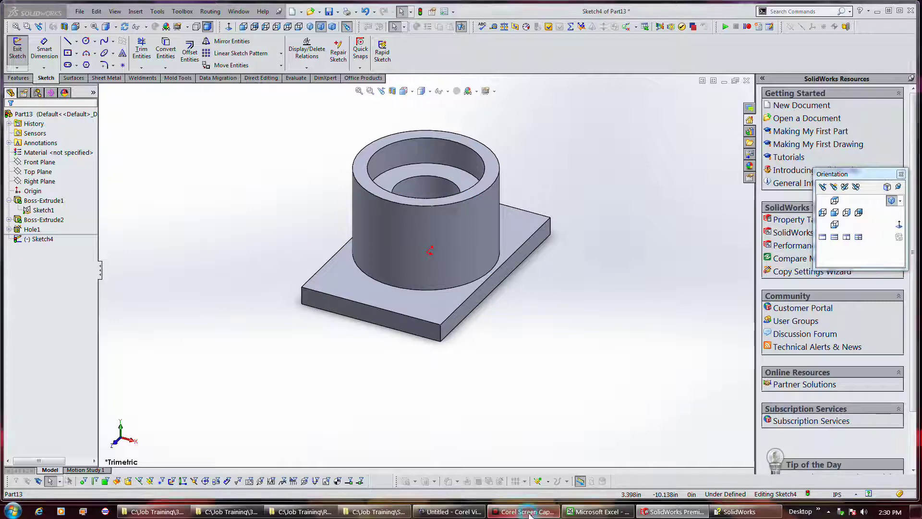
left_click(190, 51)
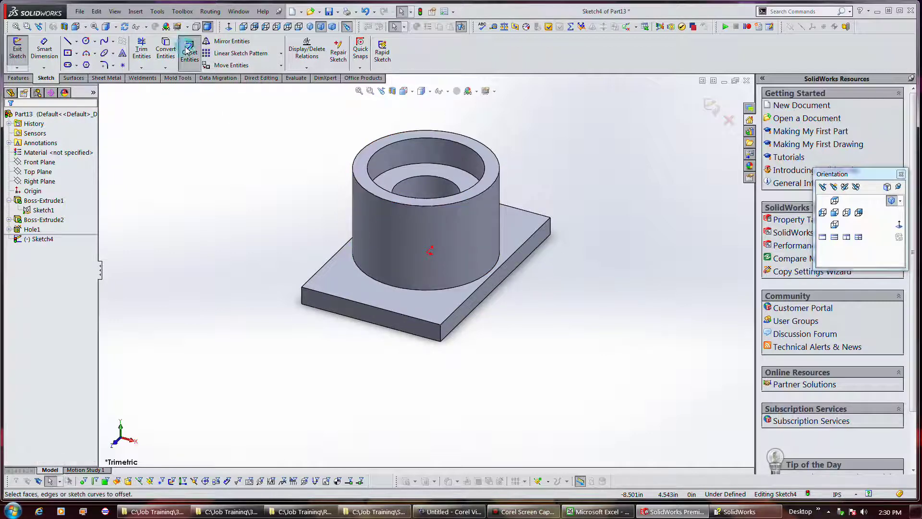
left_click(331, 273)
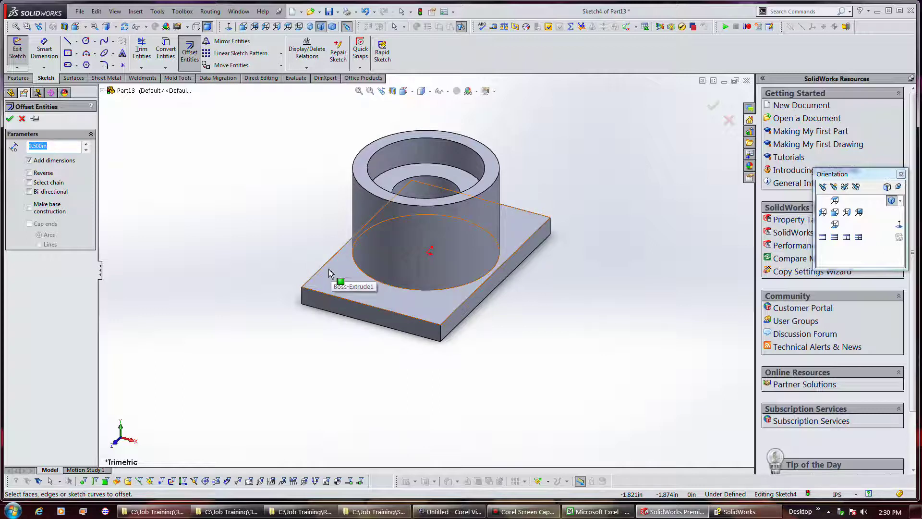
left_click(332, 274)
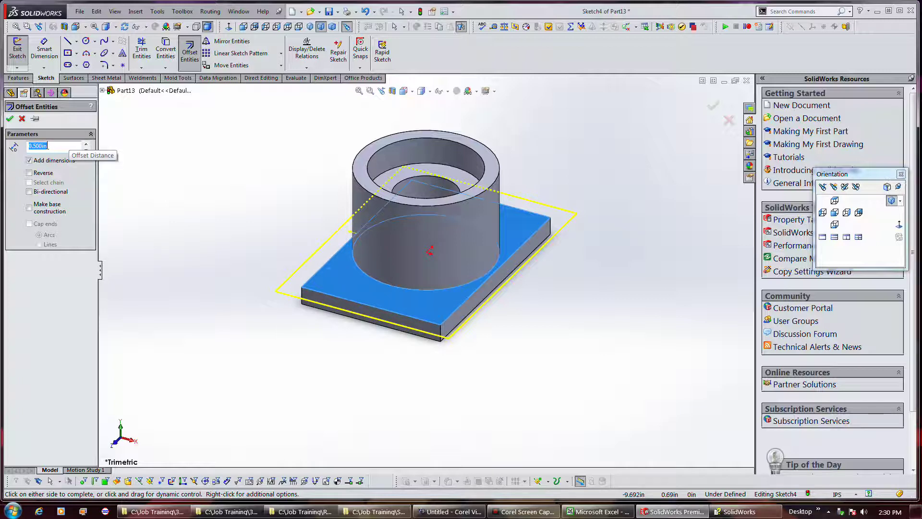
left_click(48, 174)
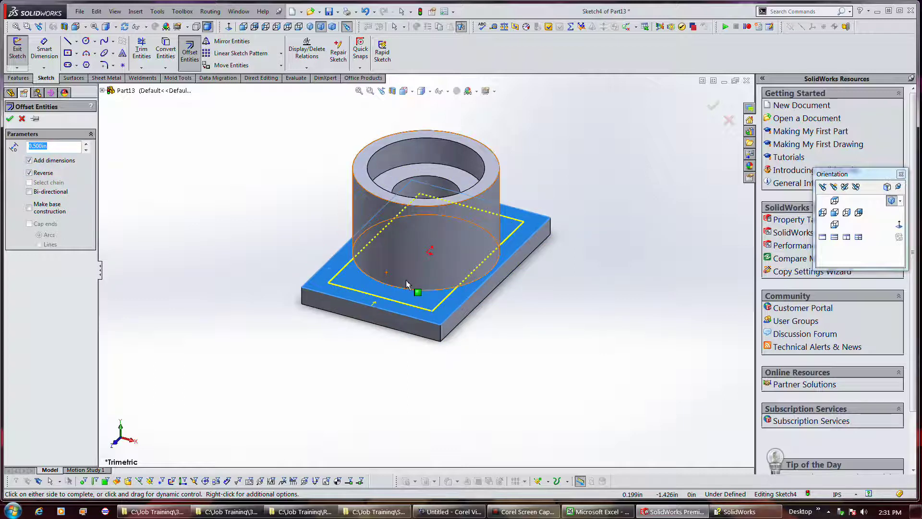
left_click(9, 118)
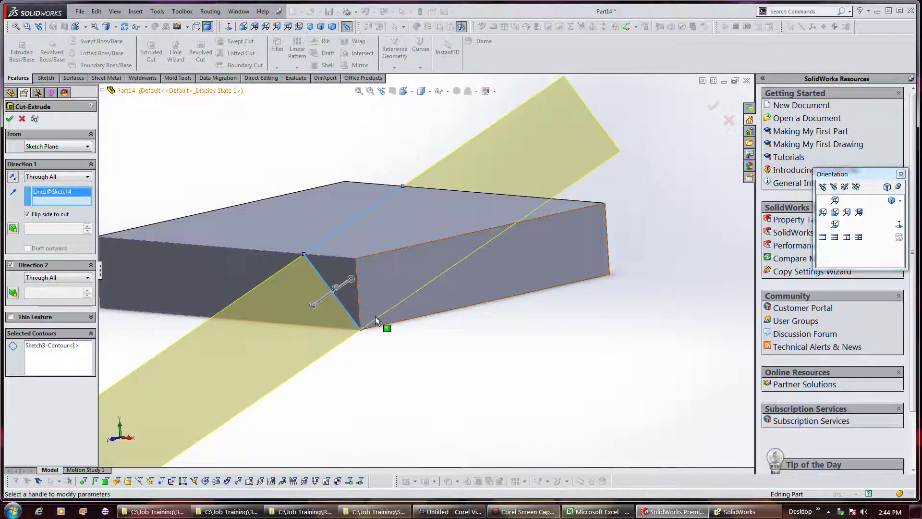
Apply the Through All both-directions cut, slicing the block along Sketch4's angled line
middle_click_drag(385, 322, 370, 269)
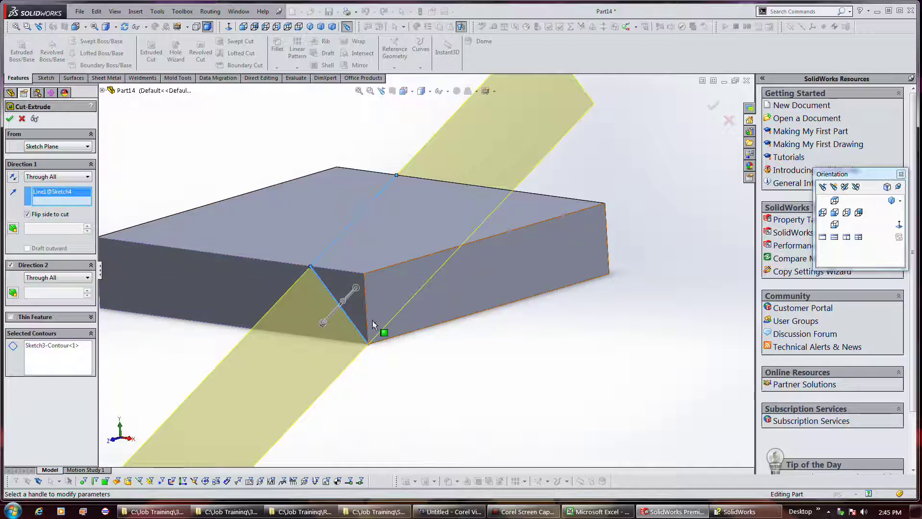
left_click(9, 120)
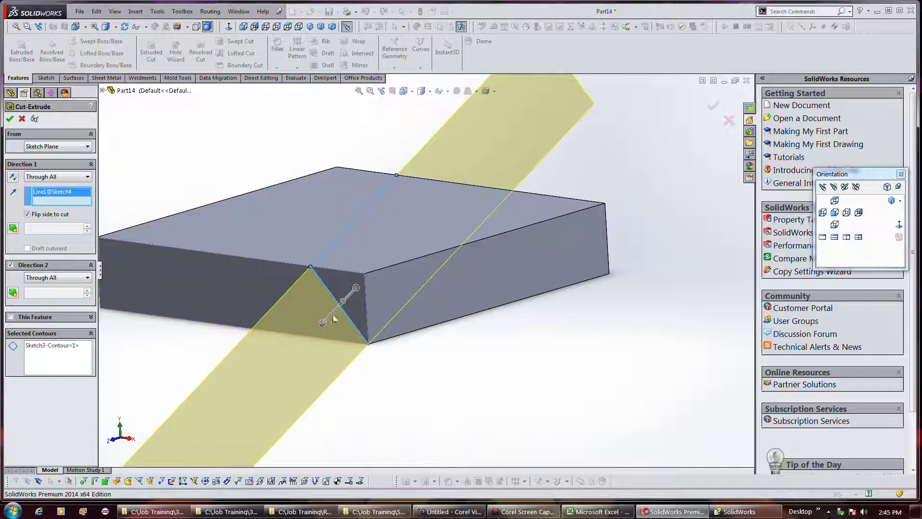
middle_click_drag(441, 323, 451, 344)
key("Escape")
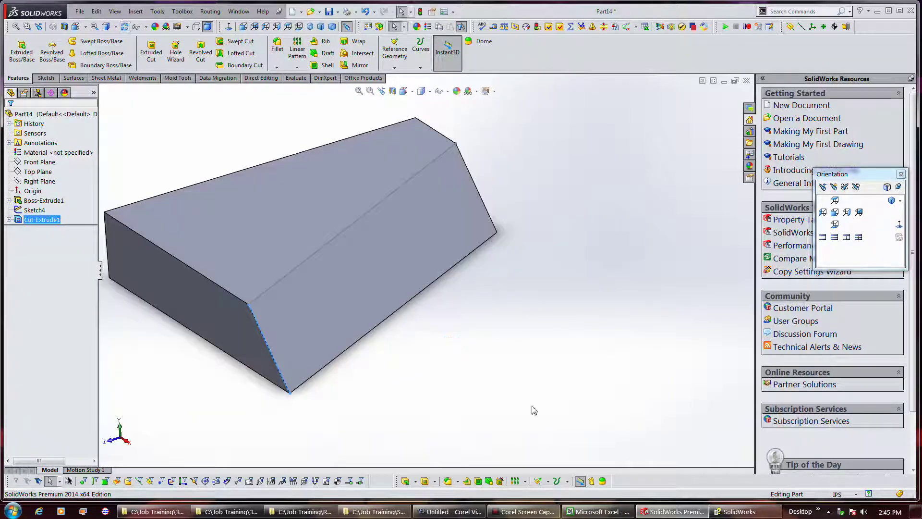